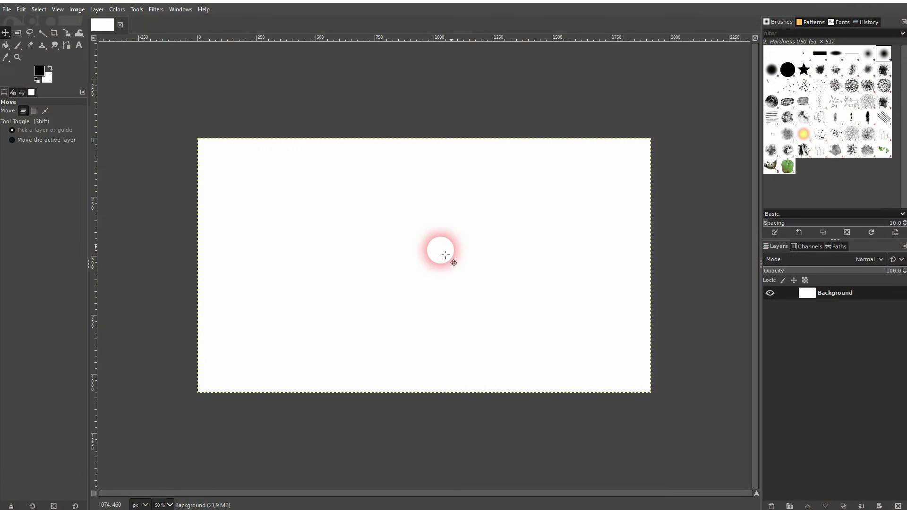
Add a test 'Some Text' layer and resize its fixed-size text box.
click(79, 47)
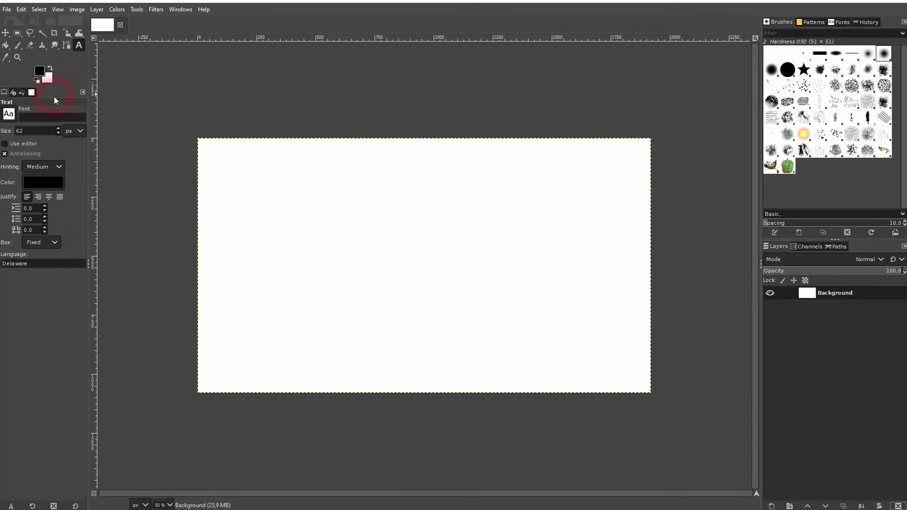
click(281, 179)
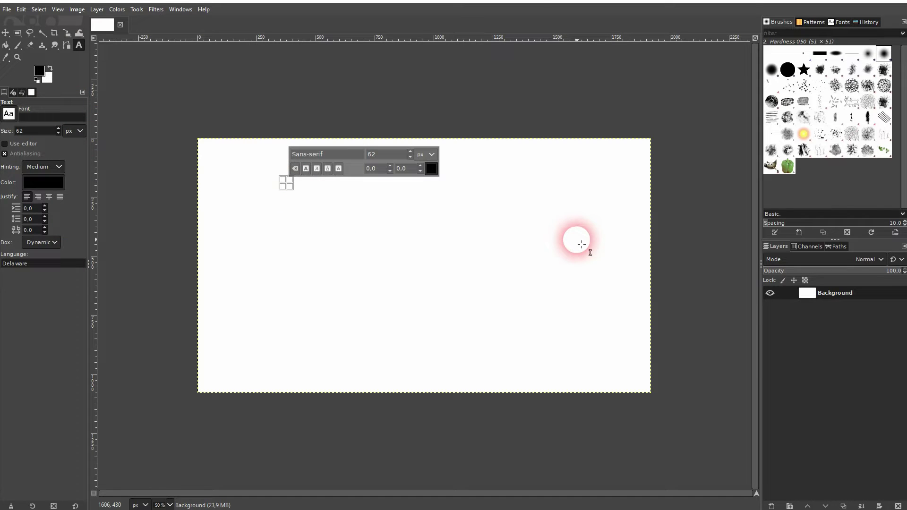
text(Some Text)
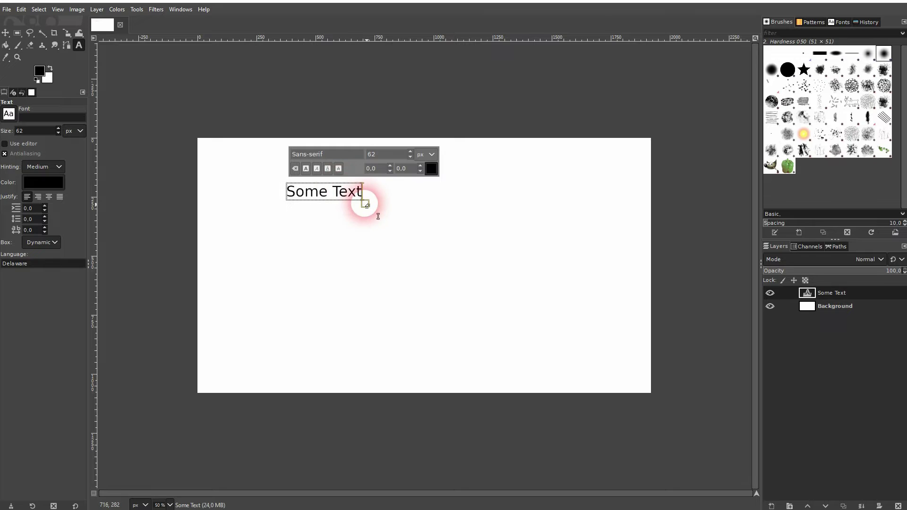
mouse_move(366, 205)
mouse_down()
mouse_move(482, 306)
mouse_move(340, 292)
mouse_up()
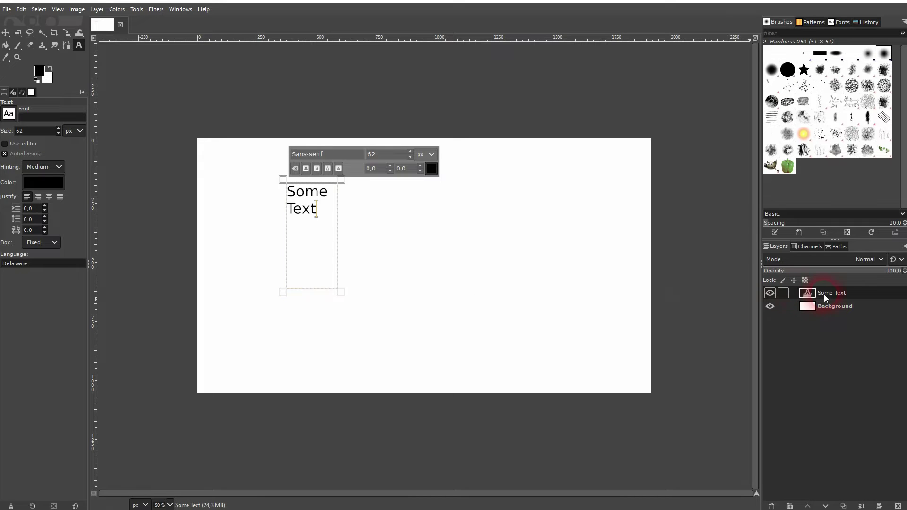
Replace the test layer with a large box reading 'Some Text that spans over multiple lines in Gimp.'.
click(898, 506)
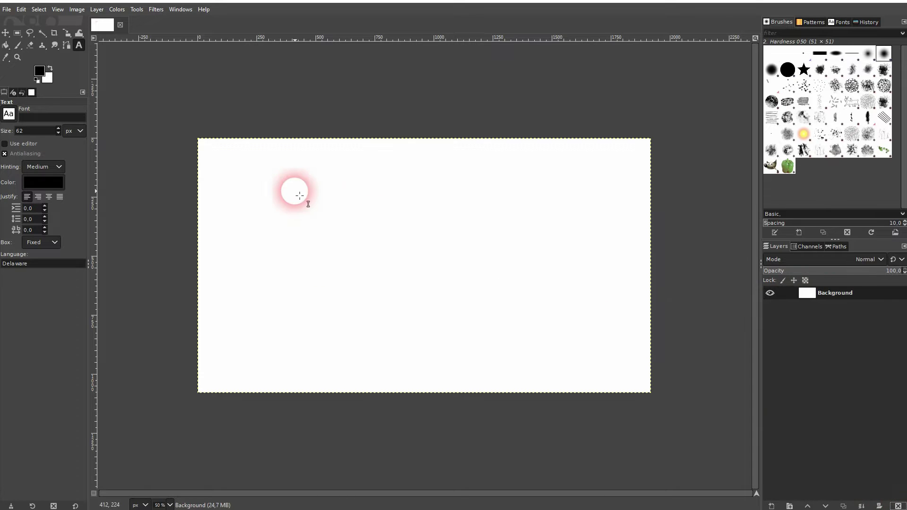
drag(257, 169, 528, 327)
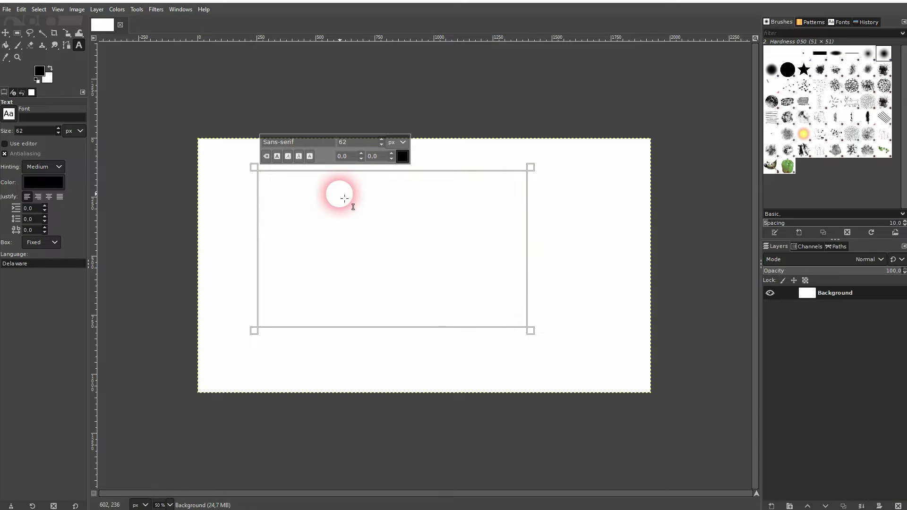
text(Some Text)
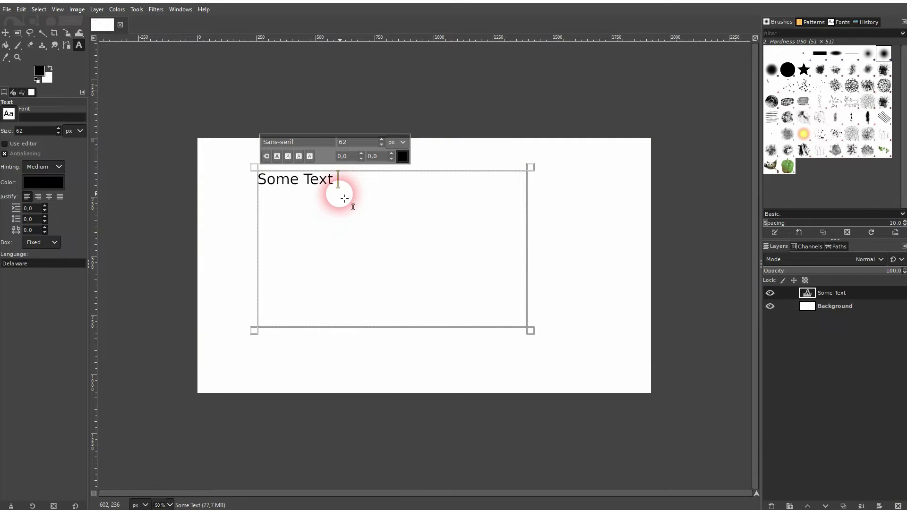
text( that spans ov)
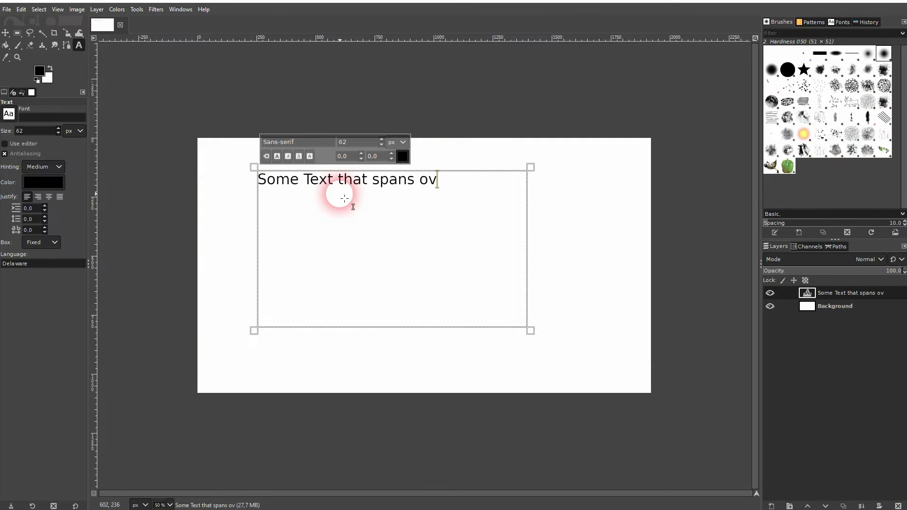
text(er multiple )
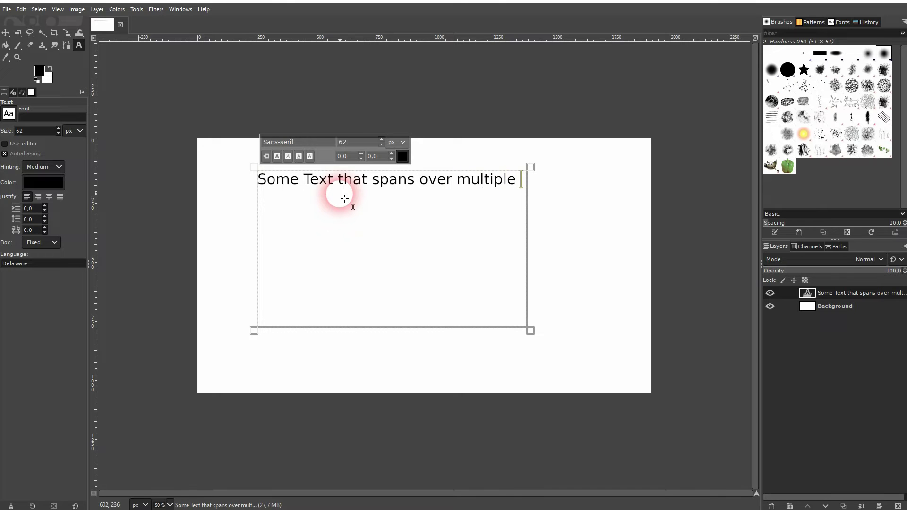
text(lines in Gimp.)
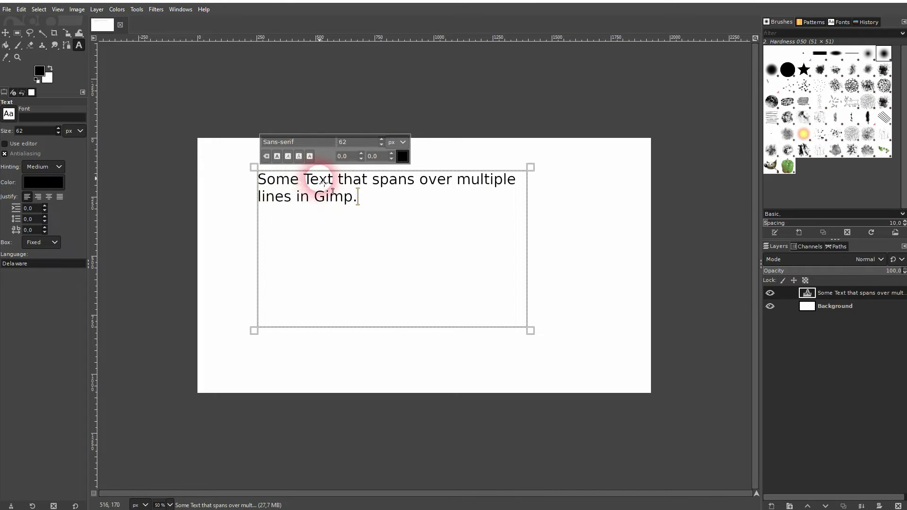
Correct the capital 'Text' to lowercase 'text' in the sentence.
click(310, 181)
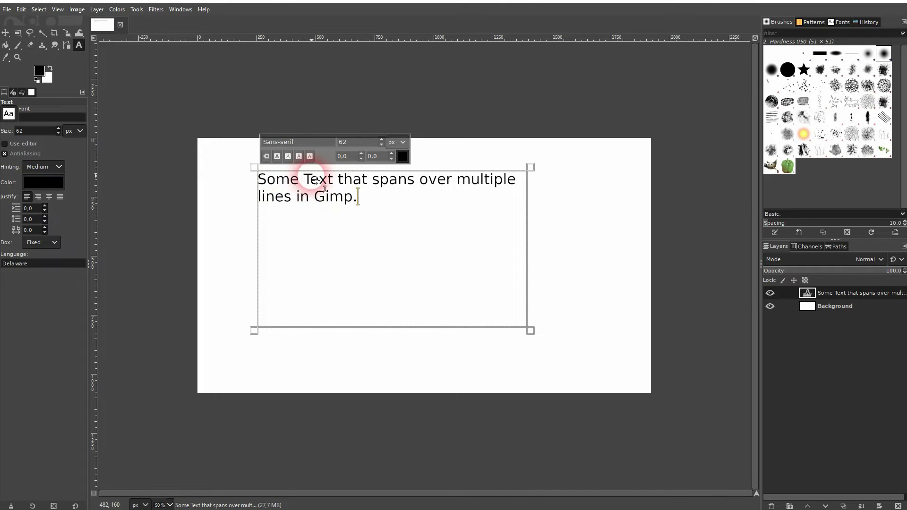
key(BackSpace)
text(t)
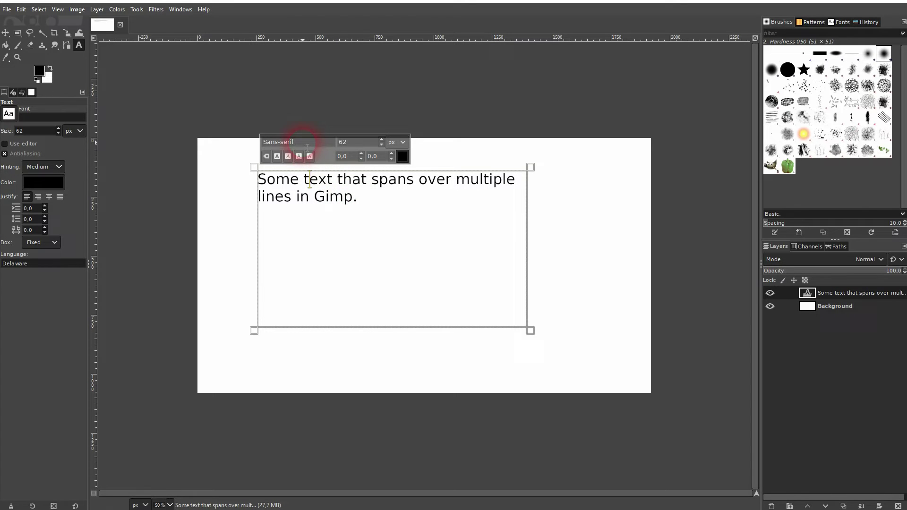
Browse the available fonts and pick Arial for the text.
click(264, 141)
click(34, 119)
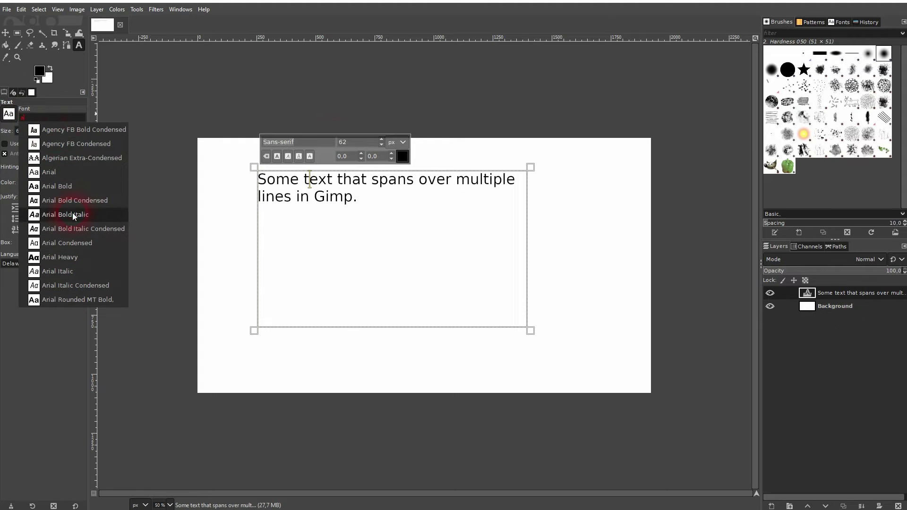
click(321, 143)
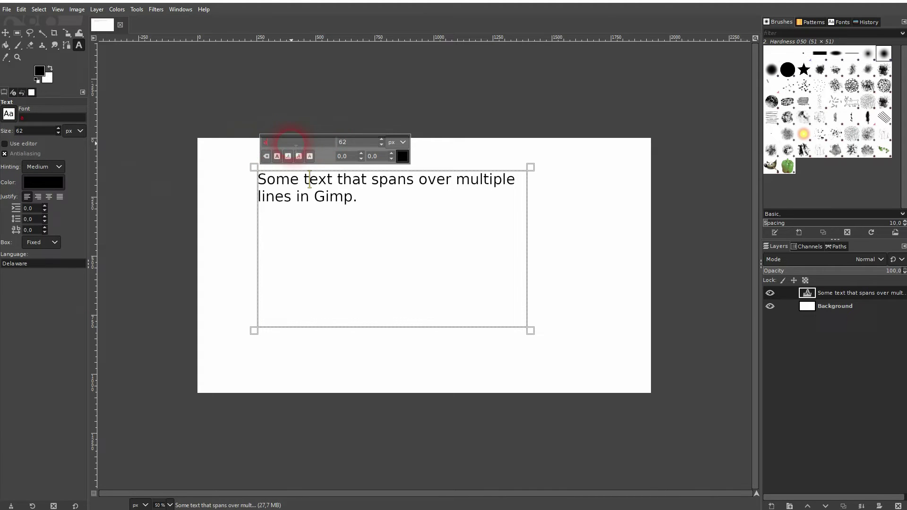
click(291, 144)
scroll(305, 228, down, 1)
scroll(303, 240, up, 1)
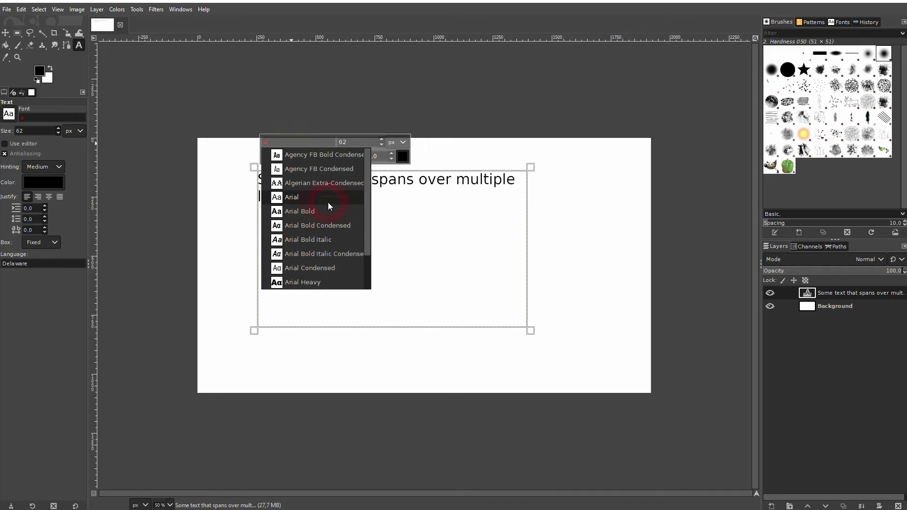
click(297, 198)
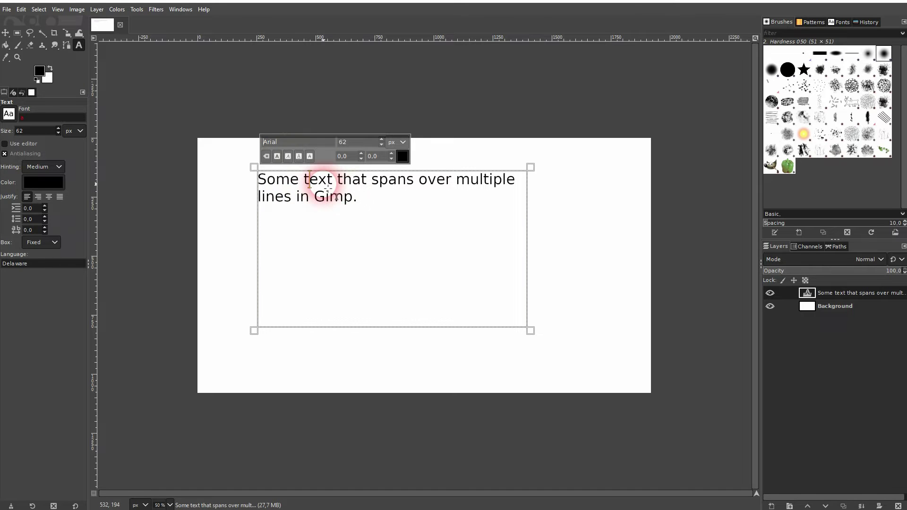
Select all the text and apply Arial to the whole sentence.
triple_click(352, 198)
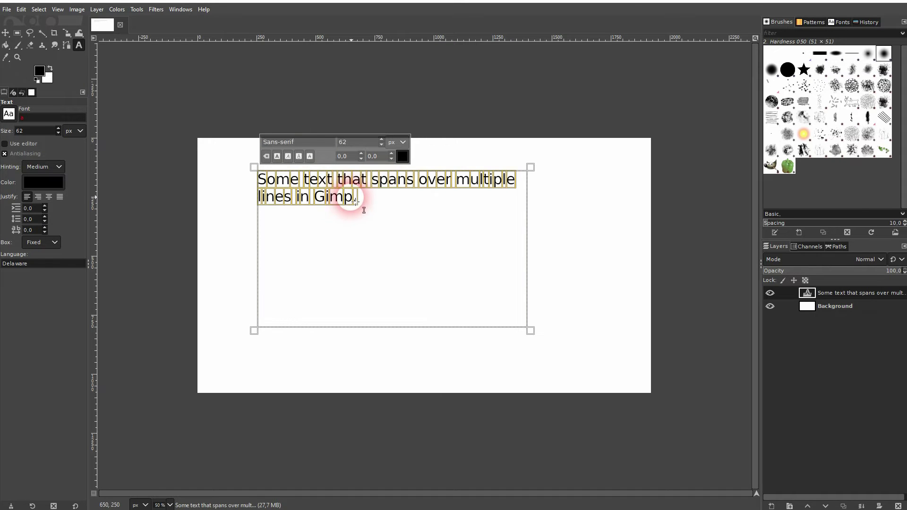
click(300, 141)
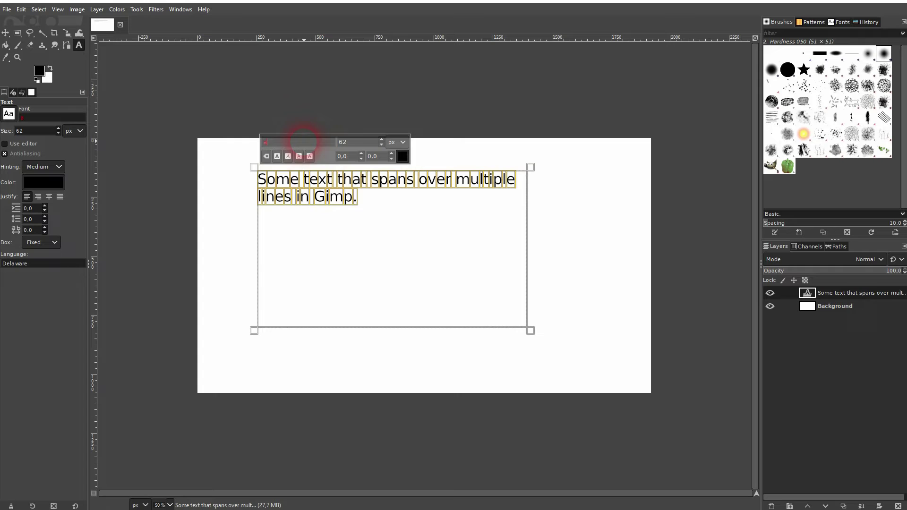
click(302, 192)
click(407, 167)
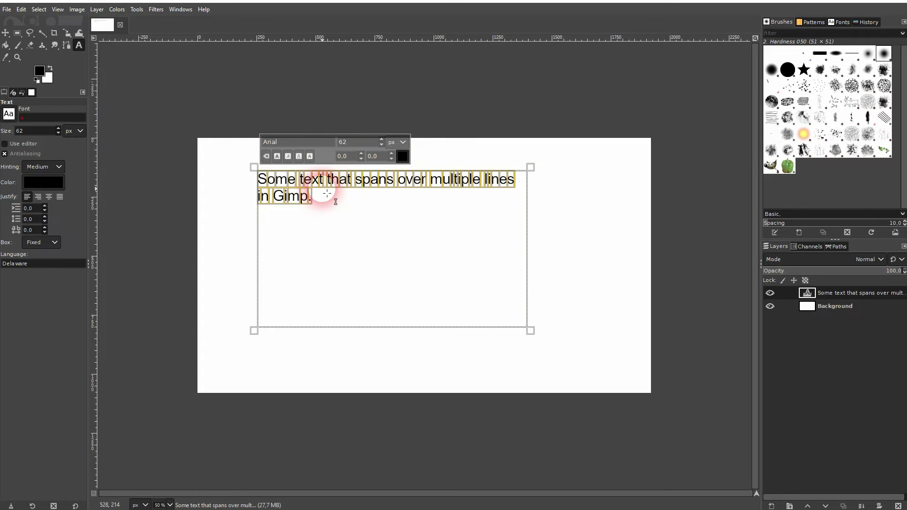
Try switching the text's font to Arial Bold.
click(80, 131)
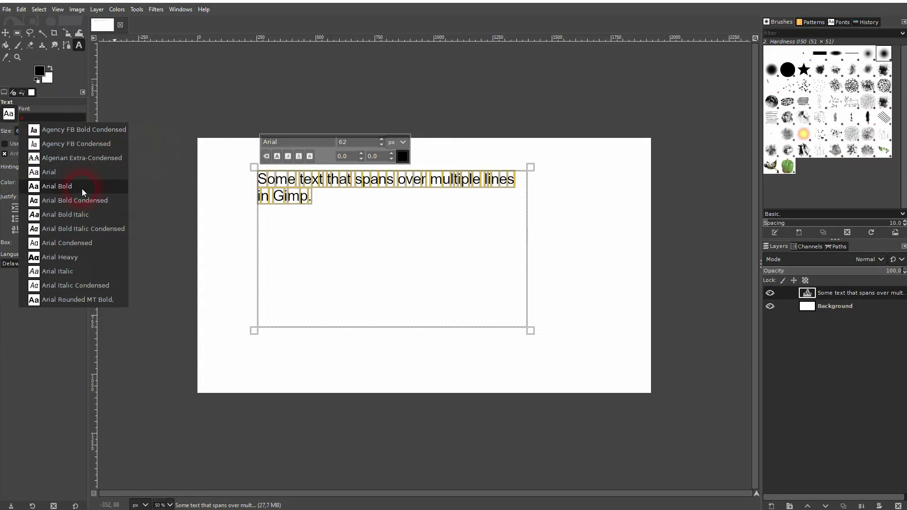
click(82, 190)
click(354, 180)
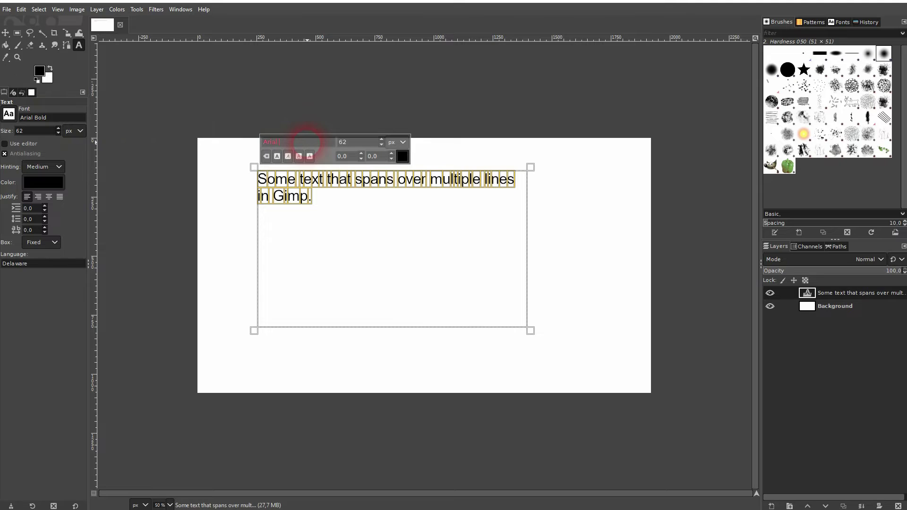
text(bold)
key(Return)
Apply the Sans-serif font to the text and select the whole text.
key(BackSpace)
text(ans-serif)
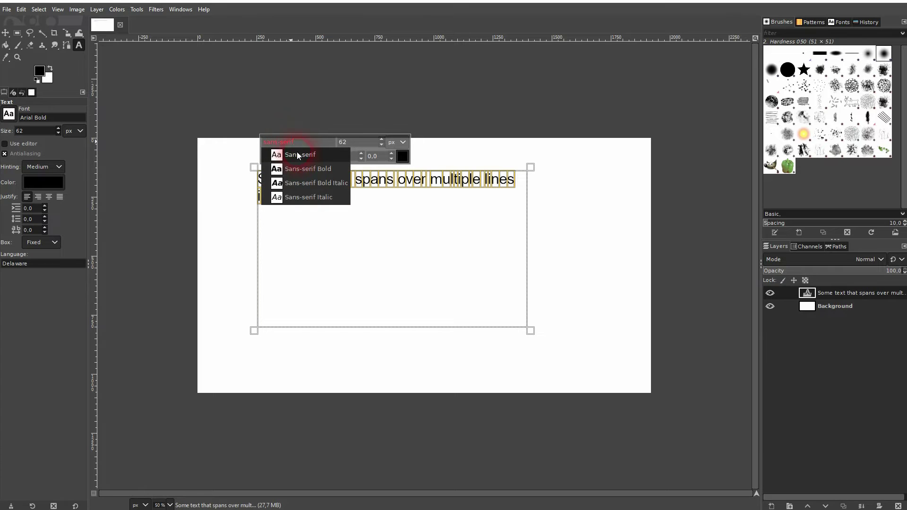
click(293, 155)
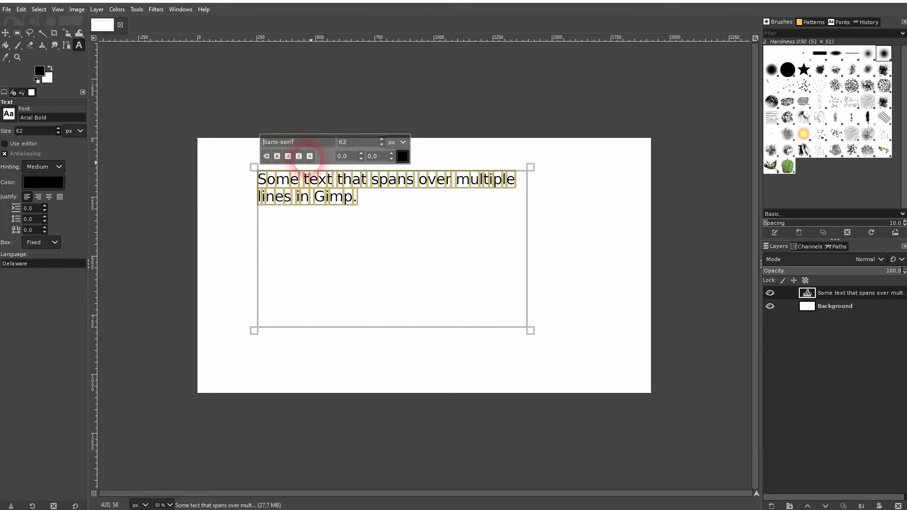
click(160, 138)
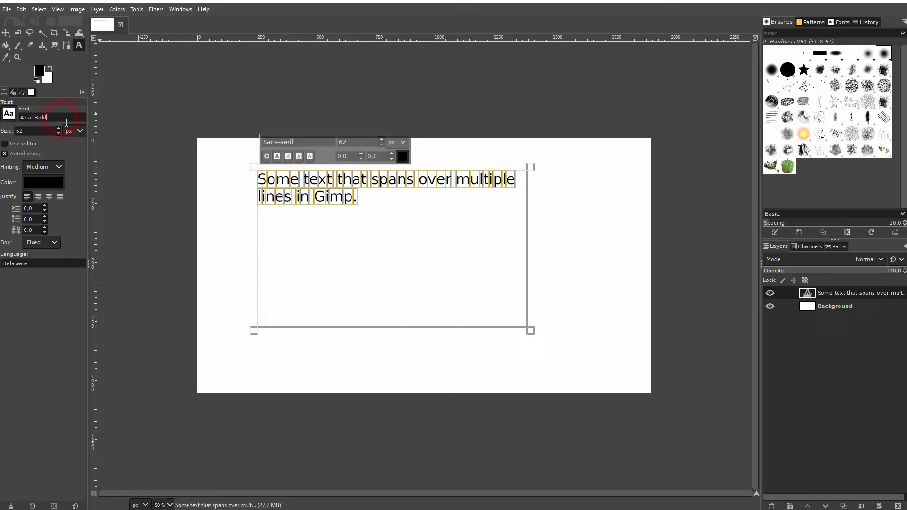
drag(253, 178, 354, 197)
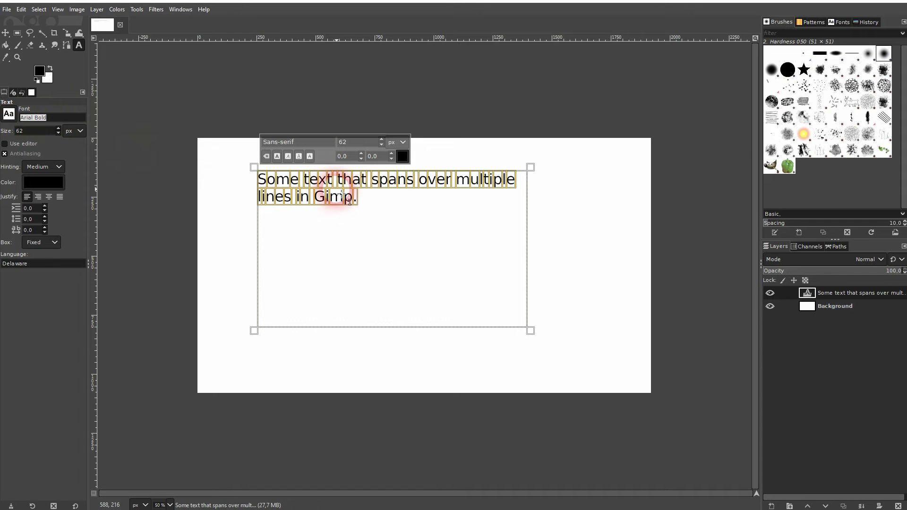
click(29, 133)
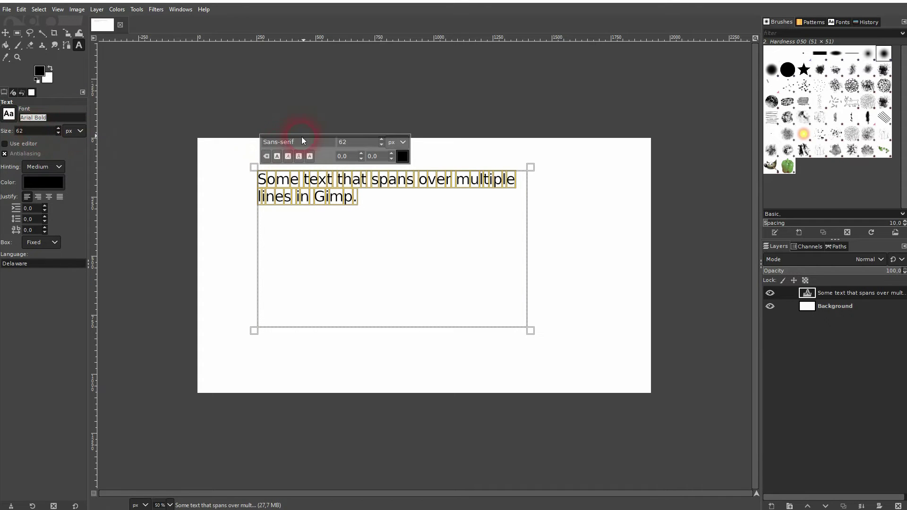
Enlarge the text to 98 px and narrow the box so it wraps onto four lines.
click(382, 140)
text(80)
click(368, 142)
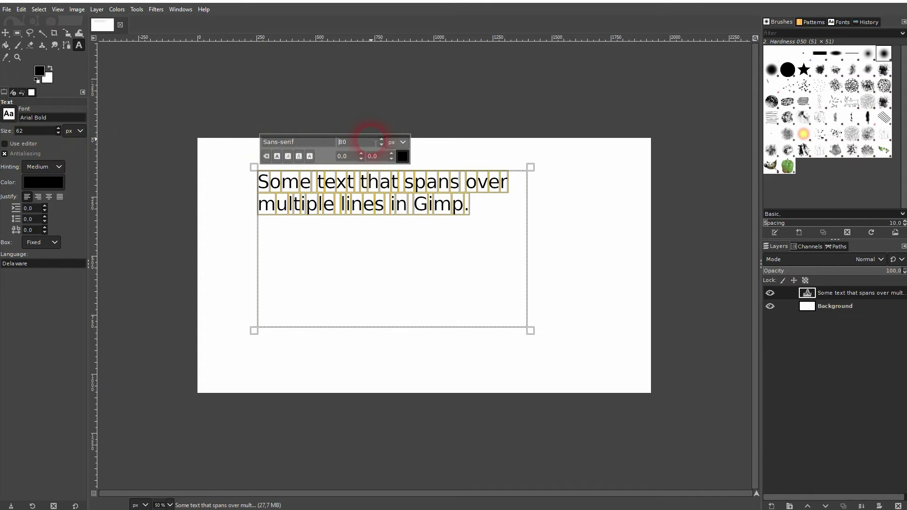
drag(529, 329, 431, 334)
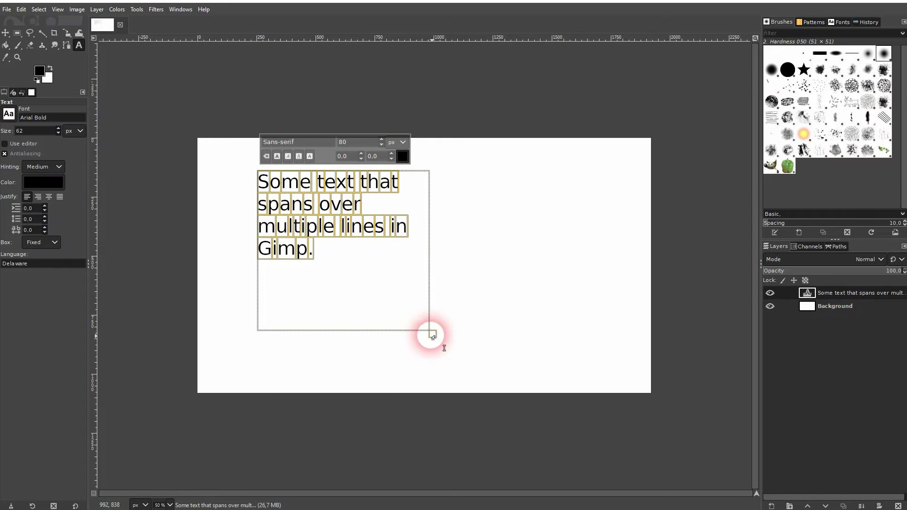
click(381, 139)
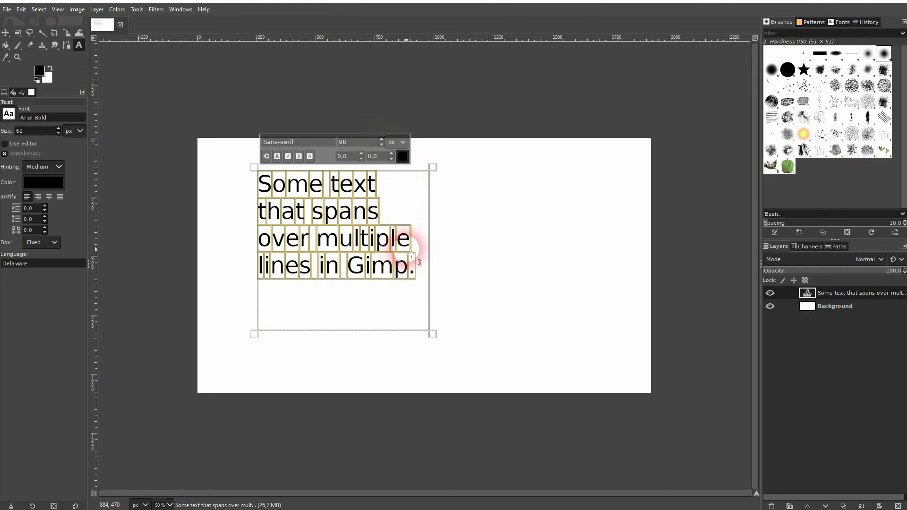
click(403, 143)
click(403, 143)
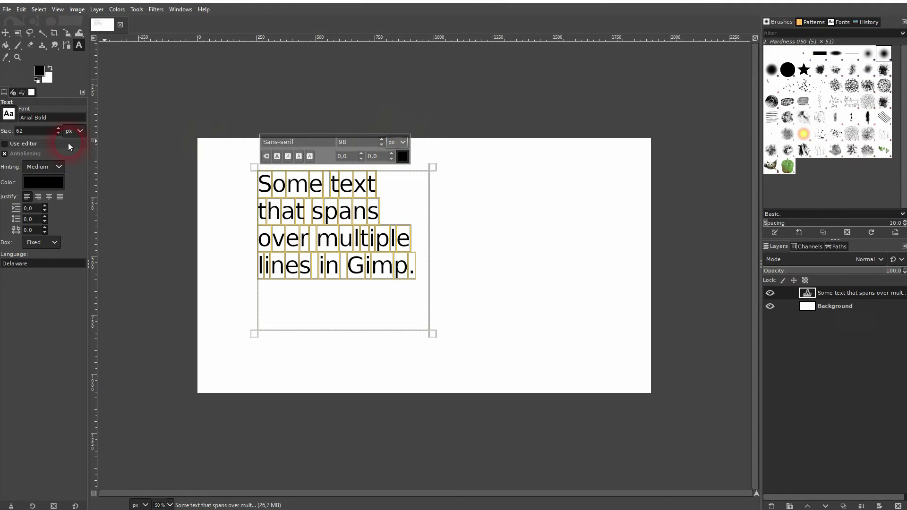
click(84, 131)
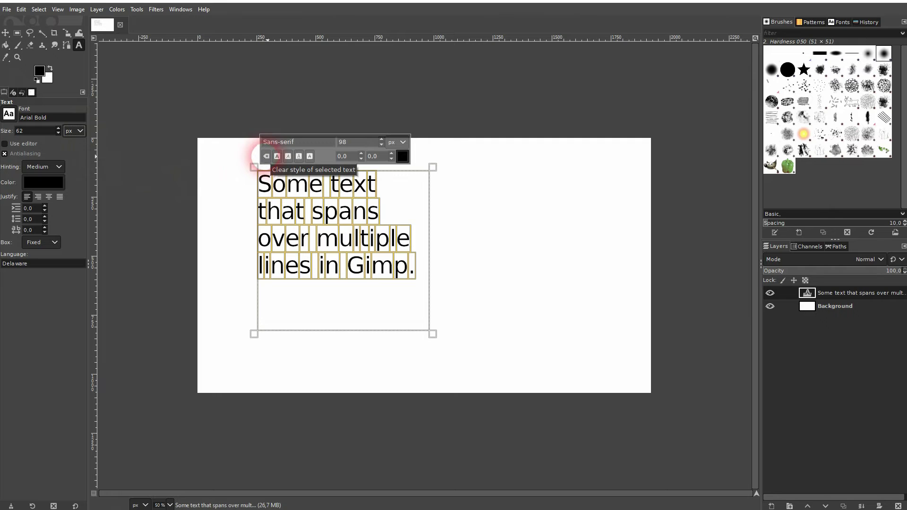
Make 'Some' bold, 'that' italic, 'multiple' underlined and 'lines' struck through.
click(293, 188)
double_click(293, 188)
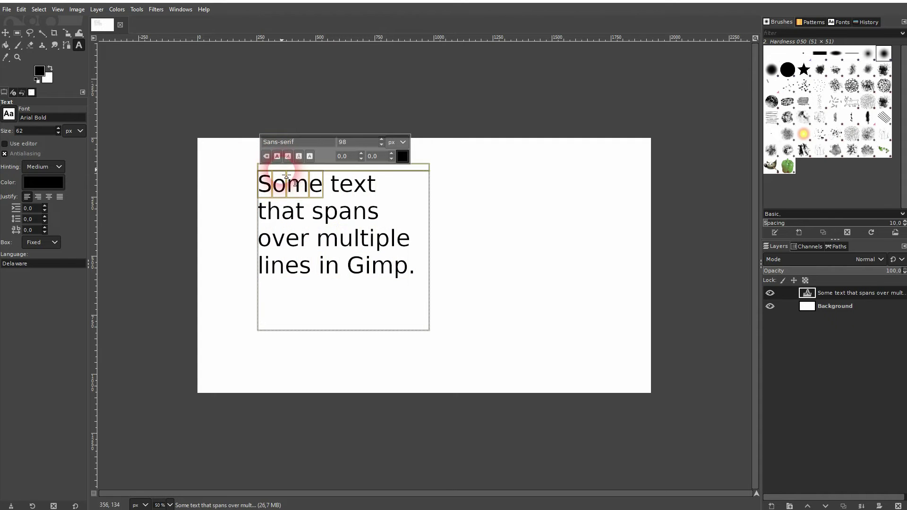
click(278, 156)
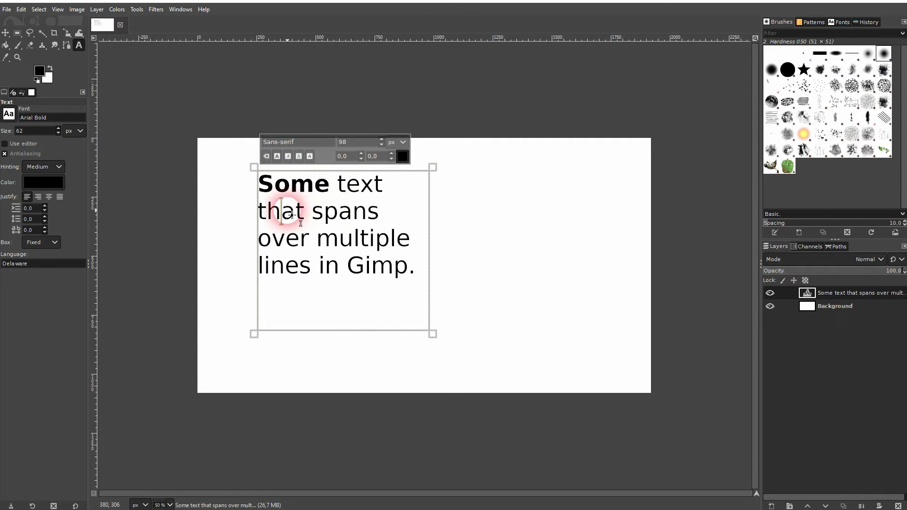
double_click(281, 213)
click(288, 156)
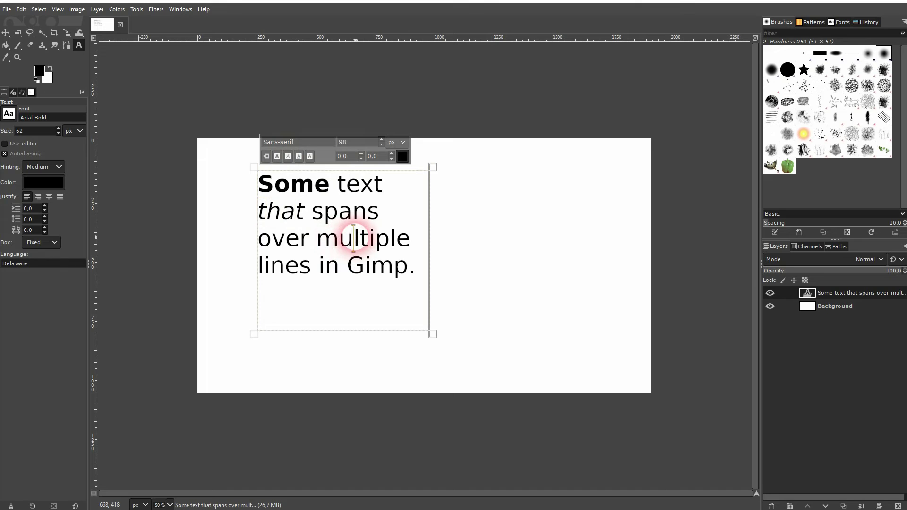
double_click(355, 239)
click(299, 156)
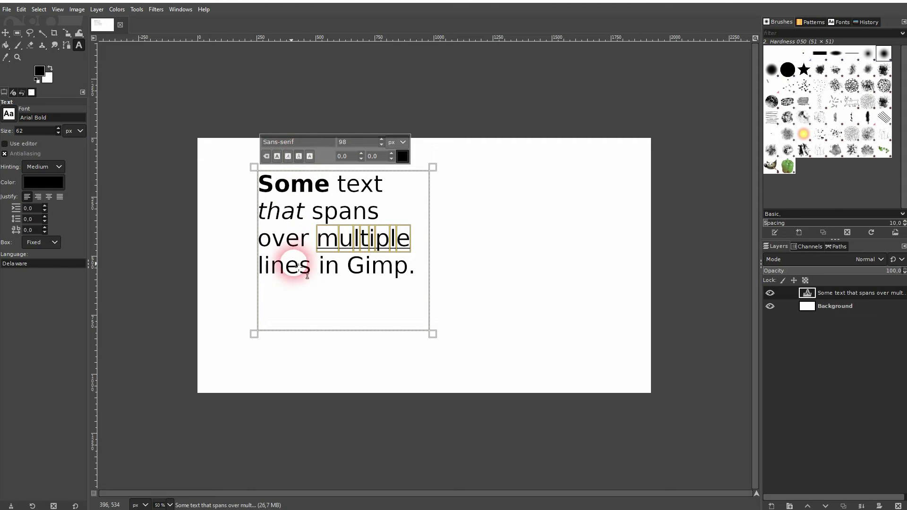
double_click(284, 266)
click(310, 156)
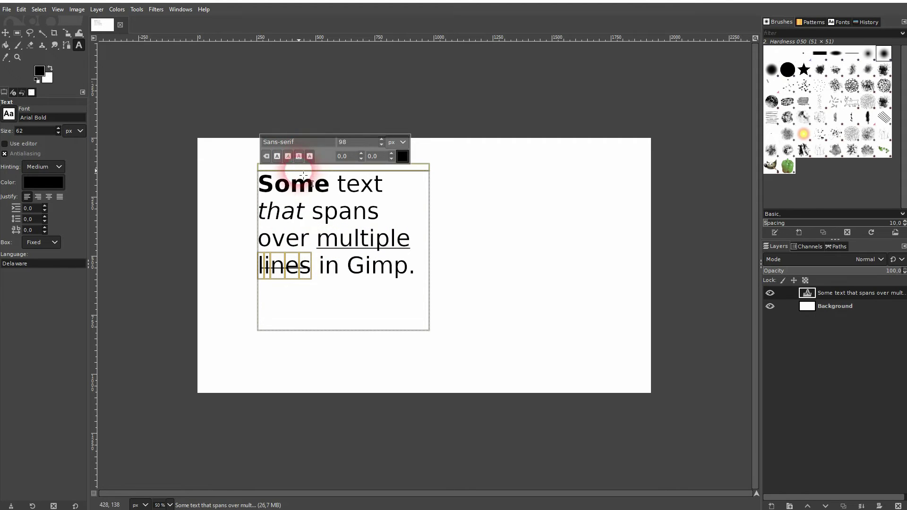
triple_click(314, 262)
Clear all per-word styling and start entering the Sans-serif font name.
click(268, 156)
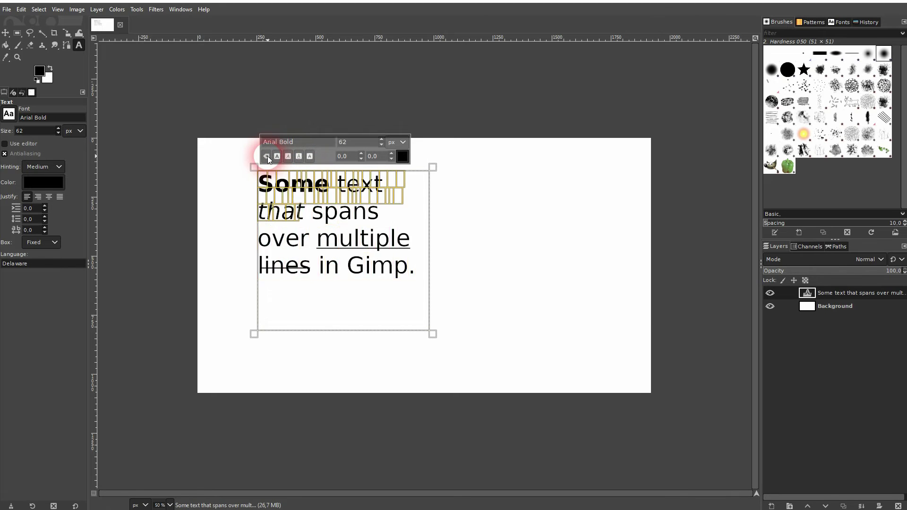
click(300, 213)
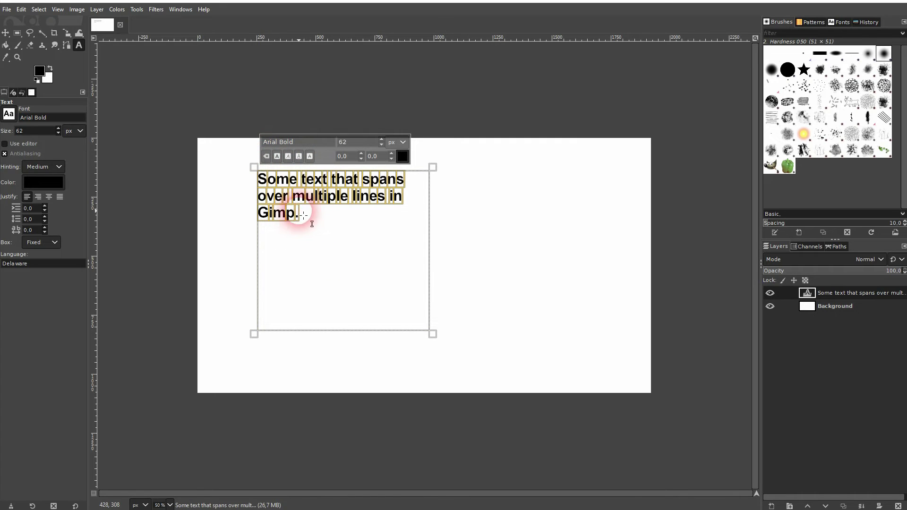
click(307, 141)
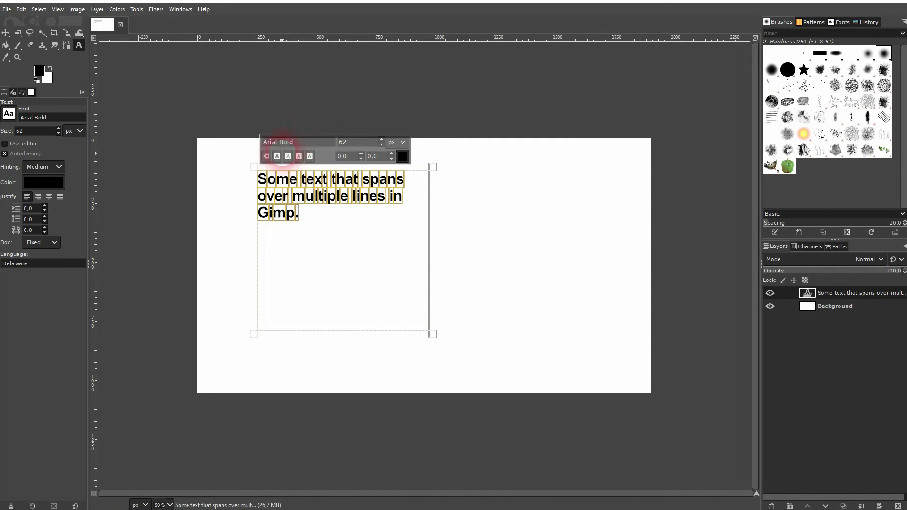
click(266, 157)
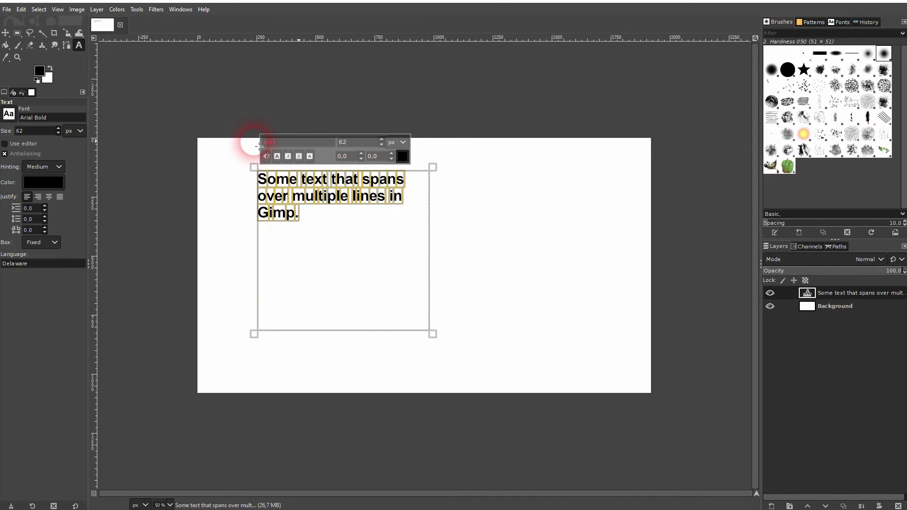
text(s-serif)
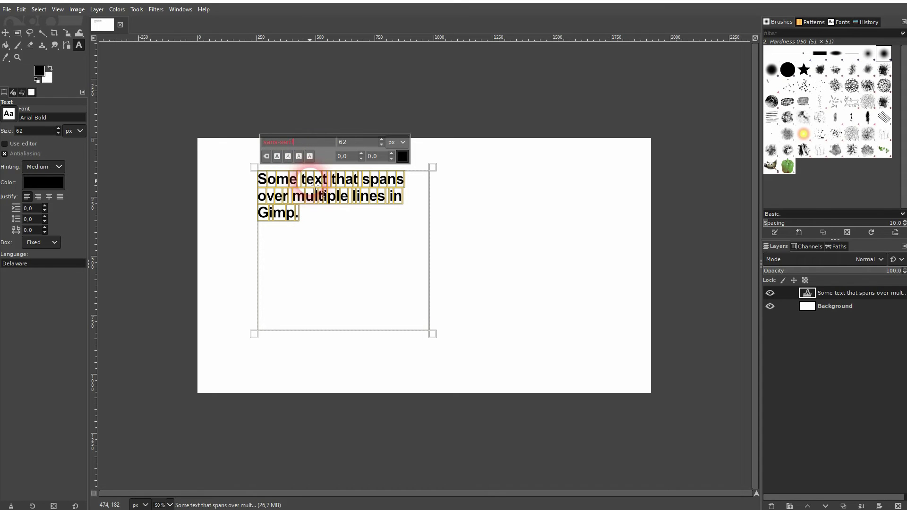
Reselect all the text and apply the Sans-serif font to it.
click(5, 33)
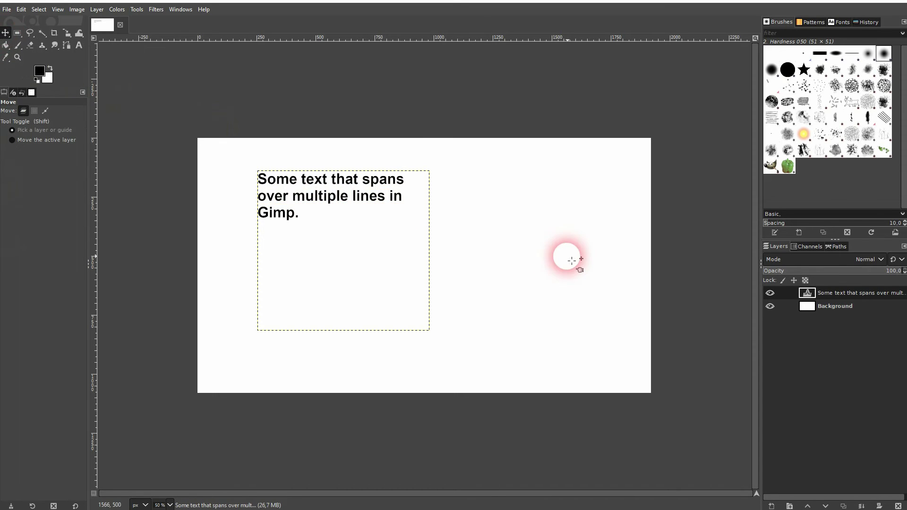
click(79, 46)
click(299, 210)
key(ctrl+a)
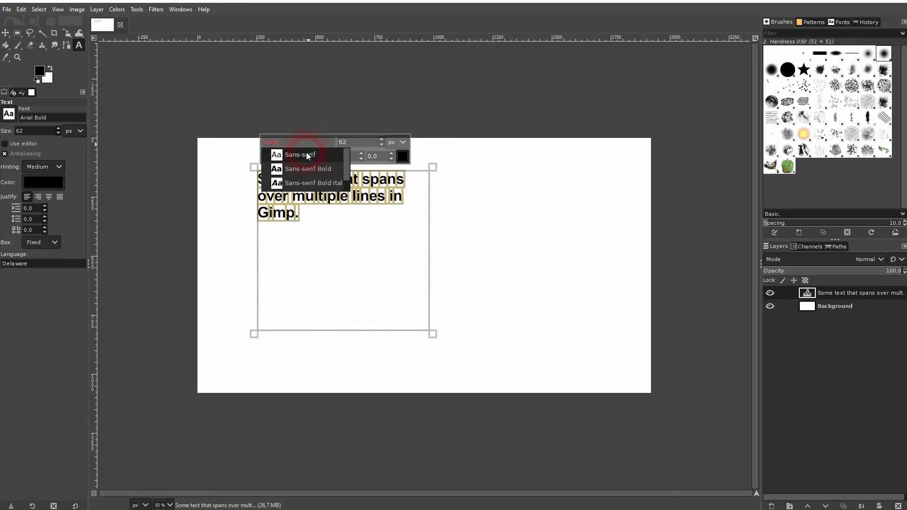
click(304, 154)
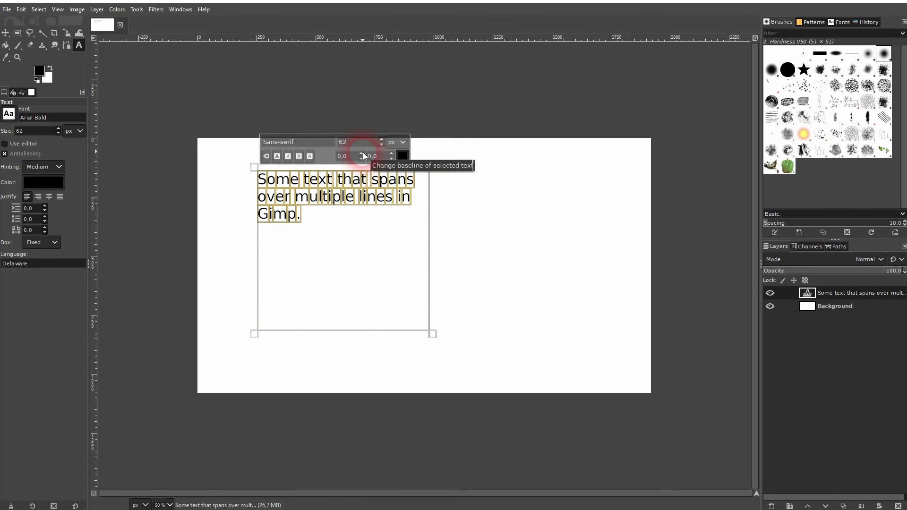
text(50)
key(Return)
click(362, 154)
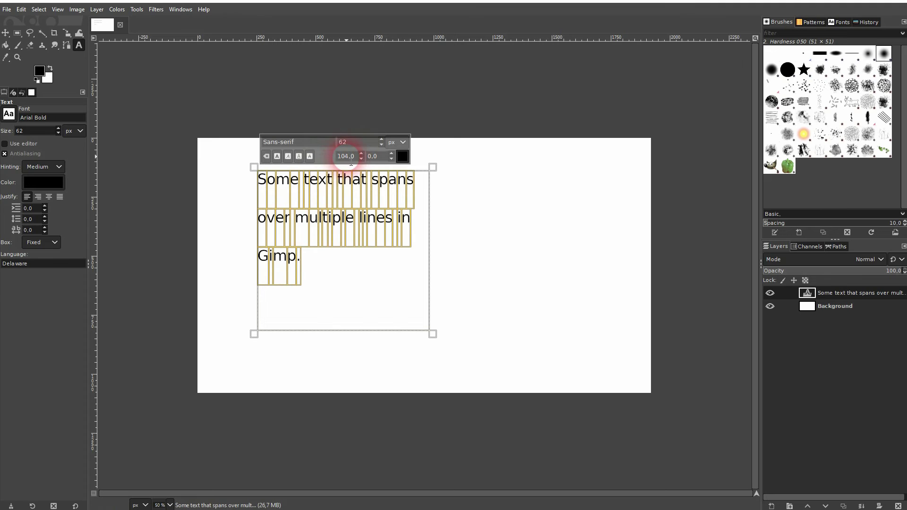
key(BackSpace)
key(BackSpace)
key(BackSpace)
text(0)
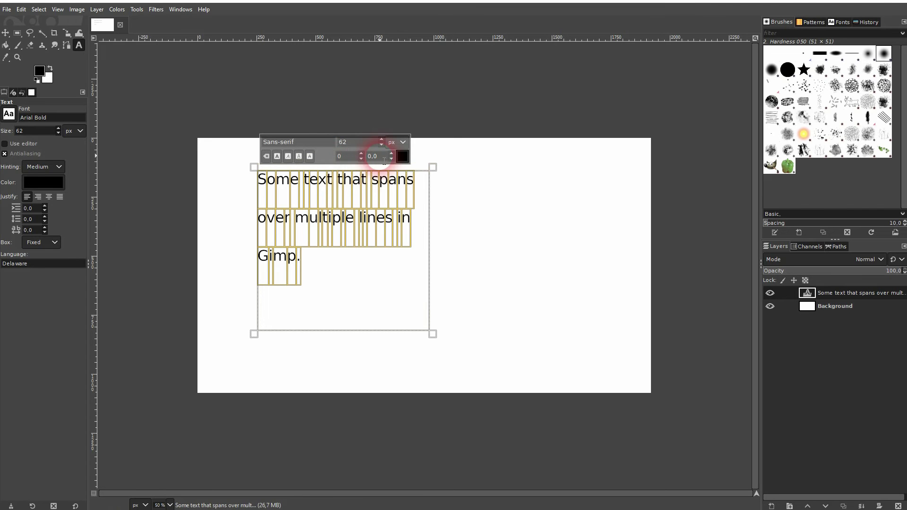
click(388, 158)
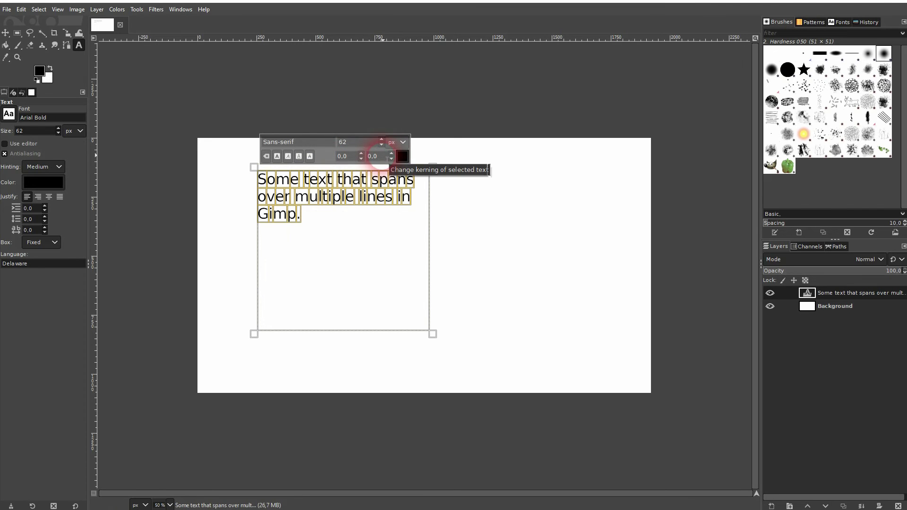
click(391, 153)
triple_click(375, 157)
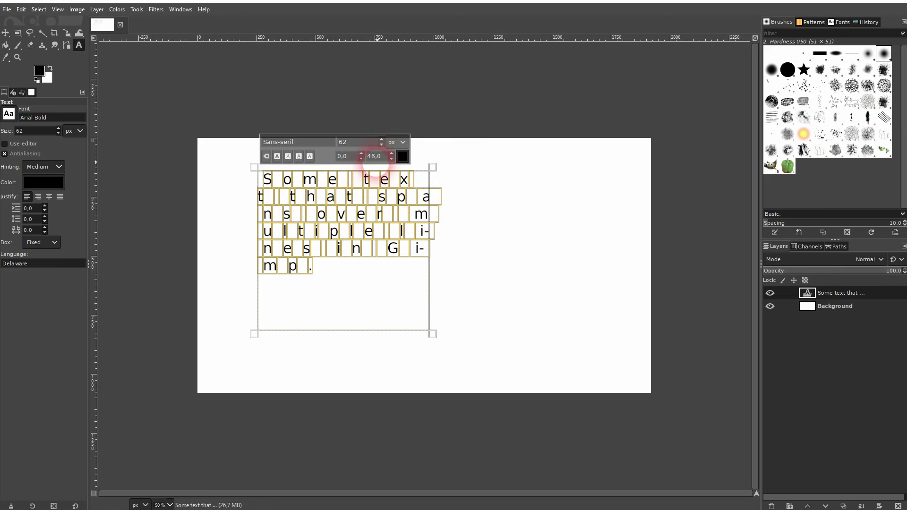
text(0)
click(355, 158)
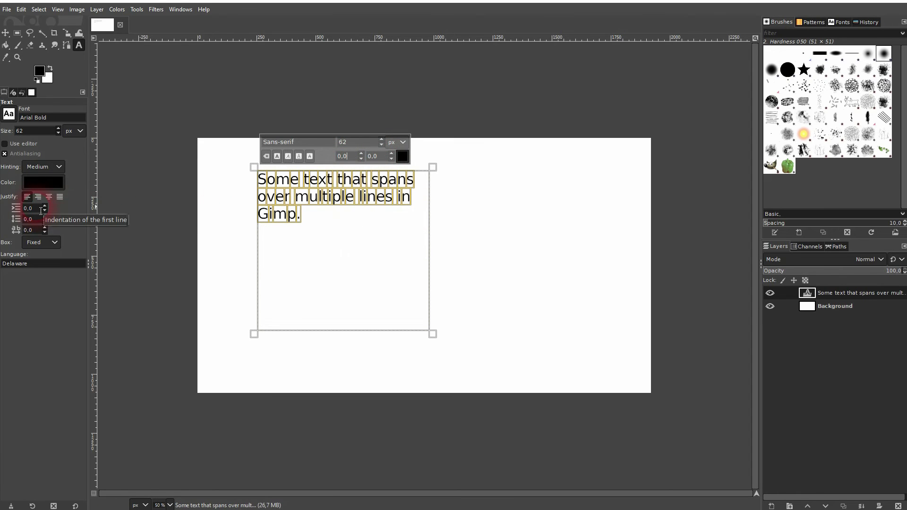
drag(45, 205, 117, 210)
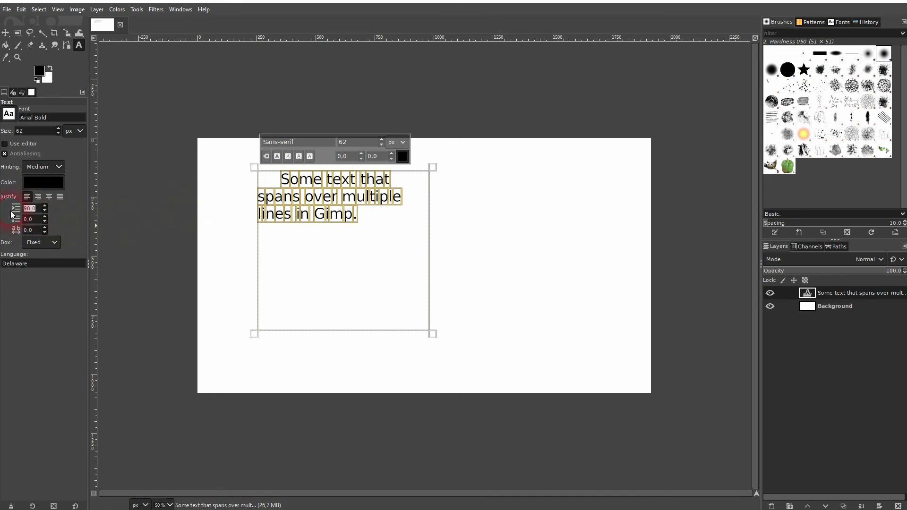
text(0)
drag(42, 224, 39, 233)
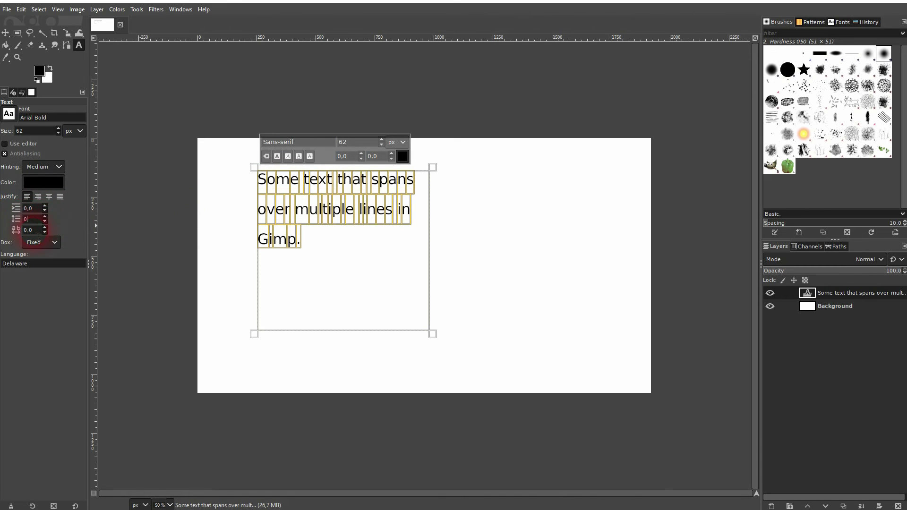
key(Tab)
drag(43, 229, 42, 235)
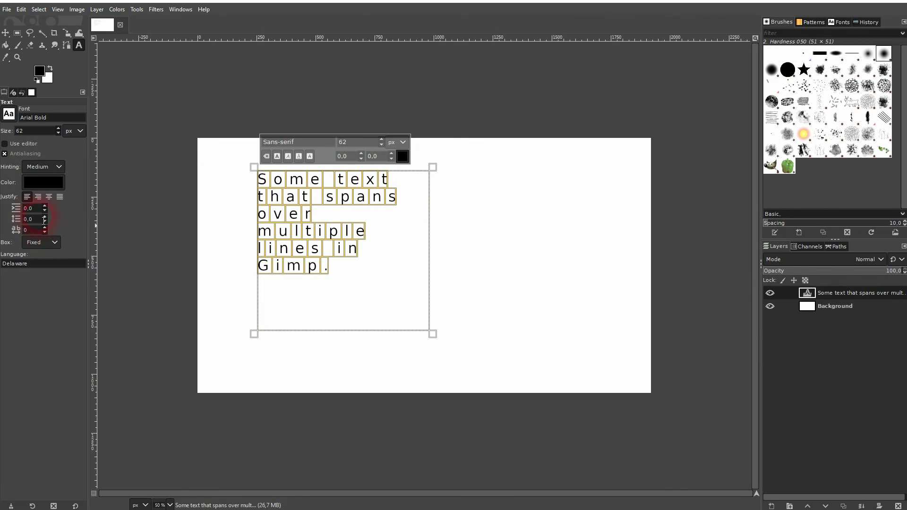
click(44, 220)
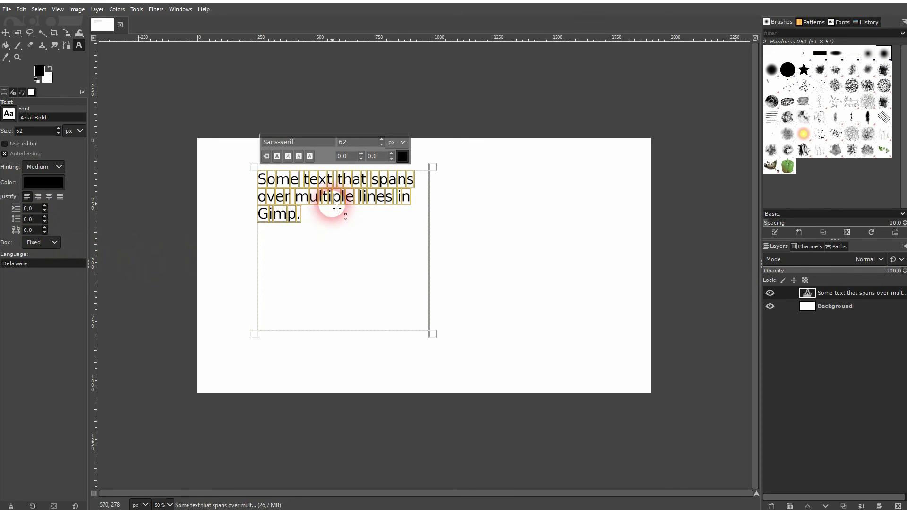
click(402, 157)
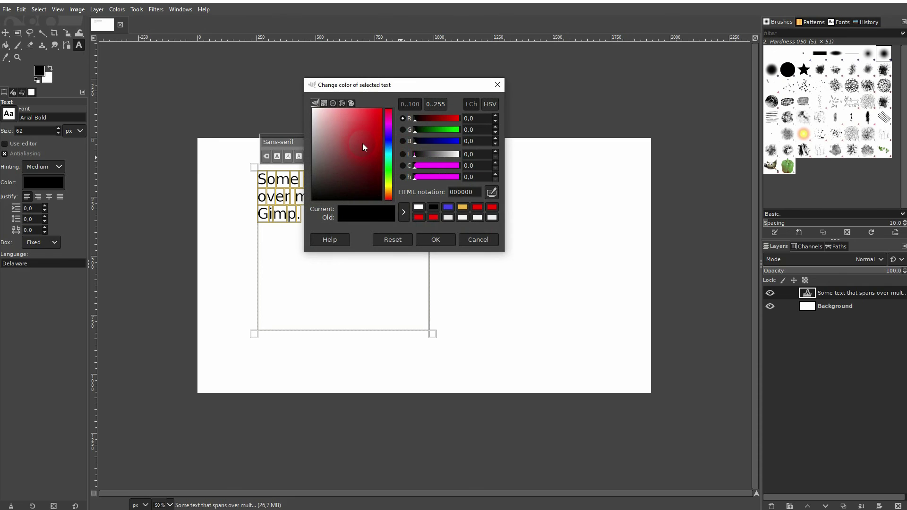
click(363, 147)
click(435, 239)
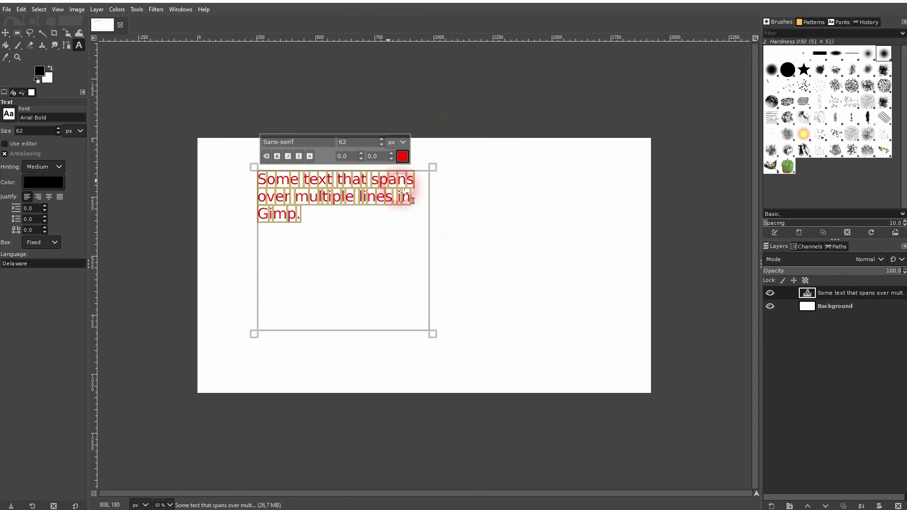
click(95, 174)
click(59, 183)
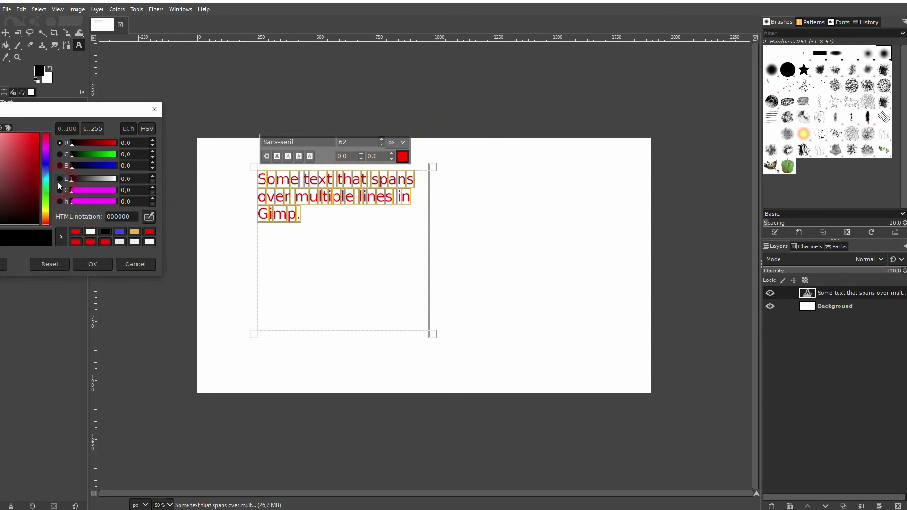
drag(98, 115, 201, 119)
click(238, 267)
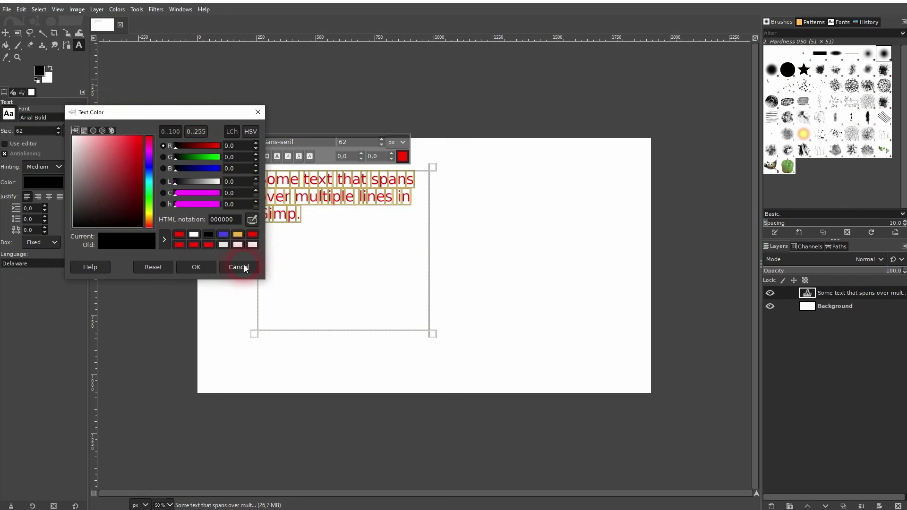
click(403, 157)
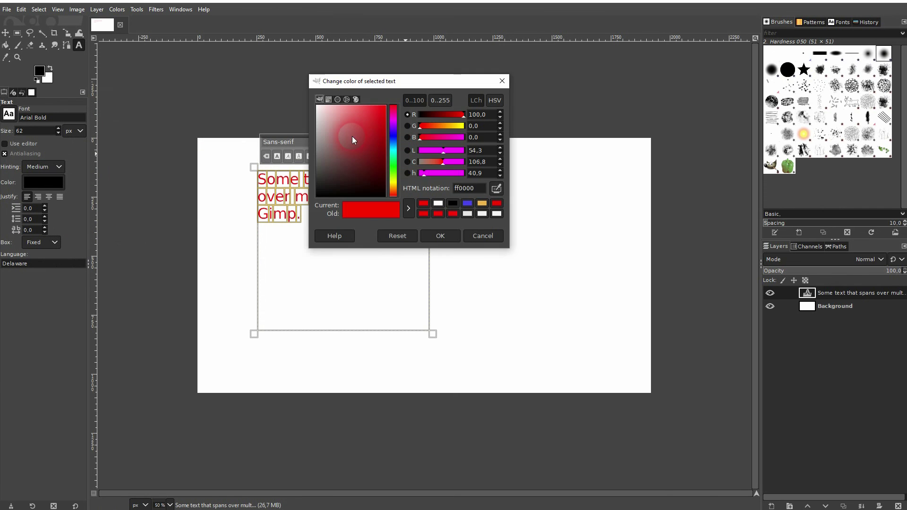
drag(353, 136, 253, 227)
click(442, 236)
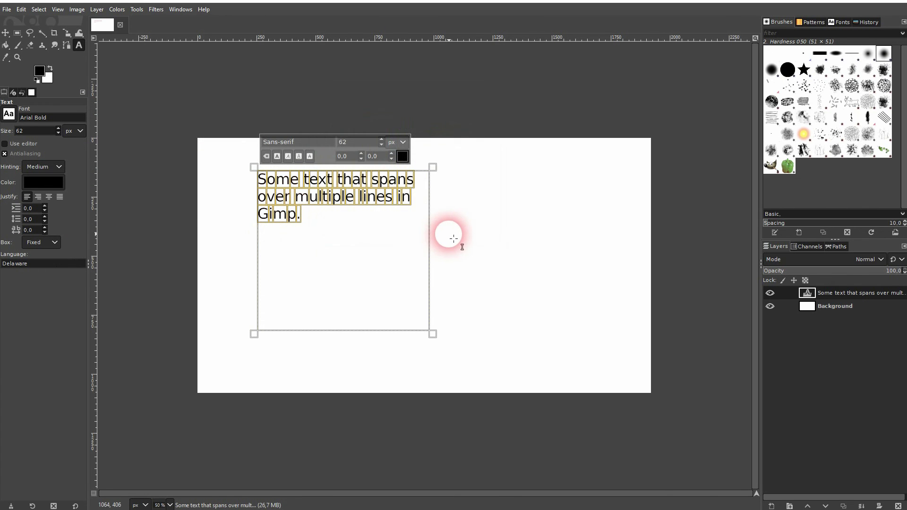
Drag the text layer right and down toward the canvas centre using Move's active-layer mode.
click(5, 32)
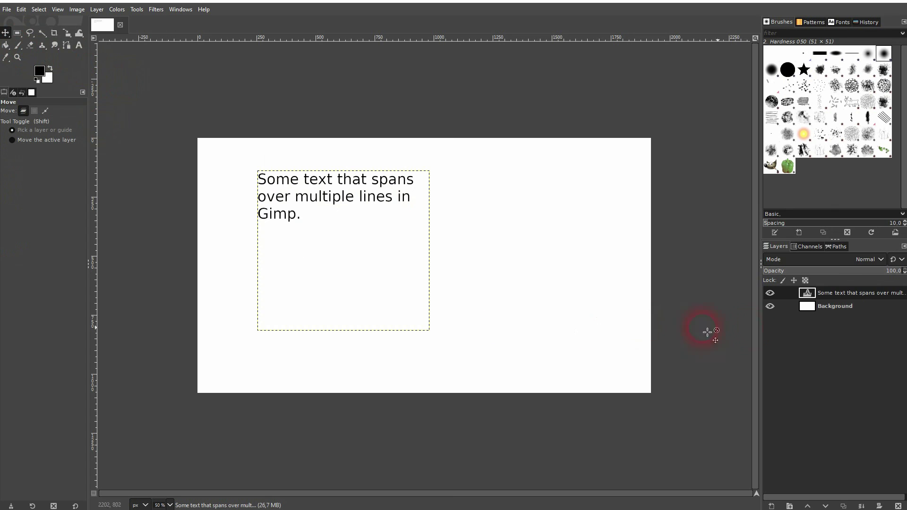
click(834, 306)
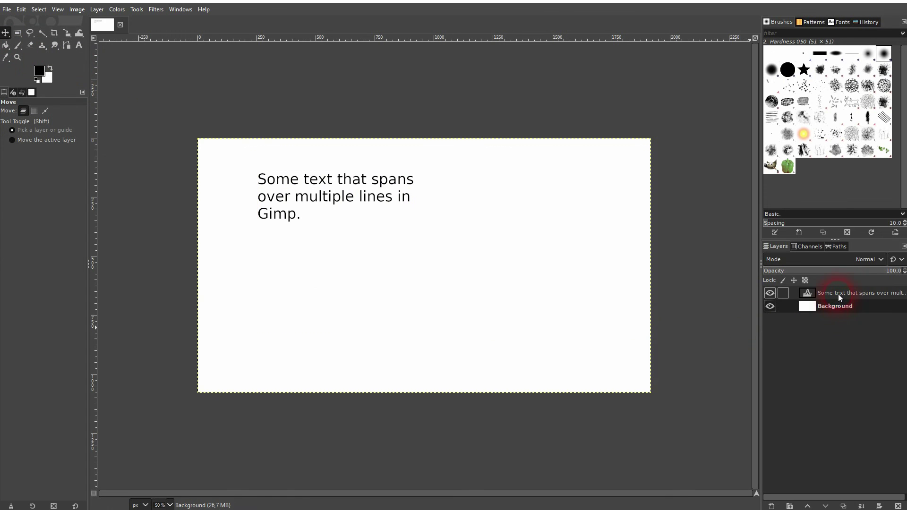
click(35, 141)
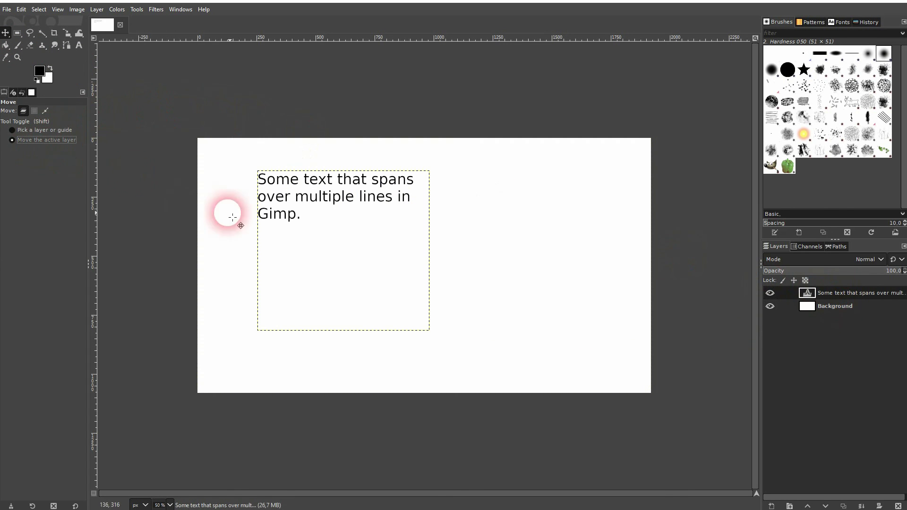
mouse_move(314, 195)
mouse_down()
mouse_move(451, 208)
mouse_move(460, 219)
mouse_move(442, 222)
mouse_up()
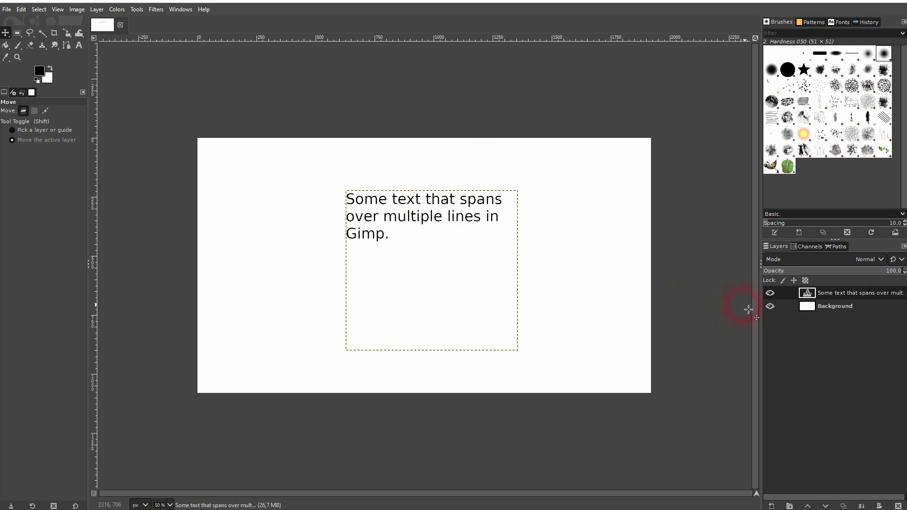
click(771, 293)
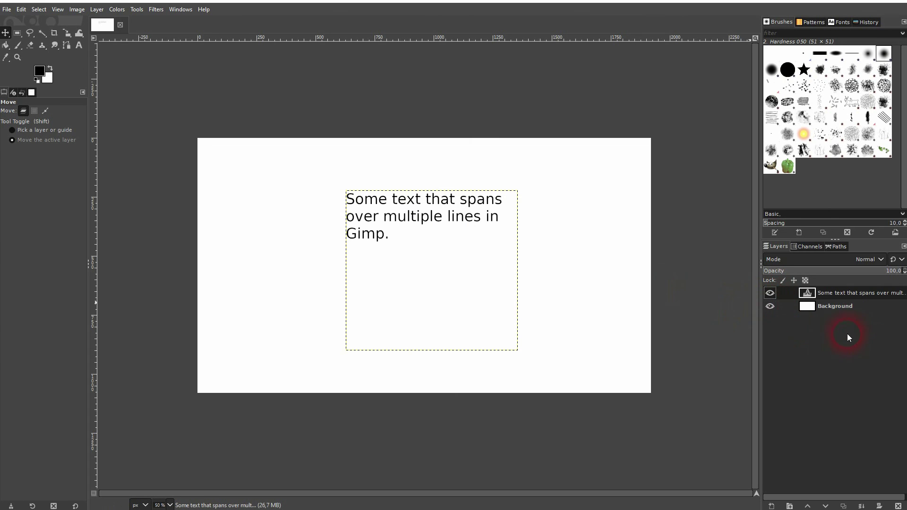